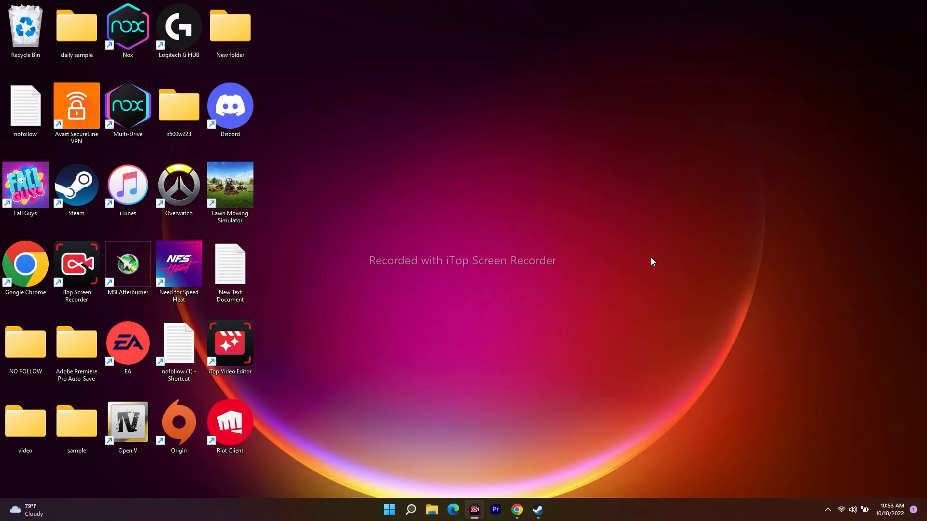
Switch to Chrome's Steam sign-in page and open the Steam Support form for a forgotten account name or password.
mouse_move(538, 510)
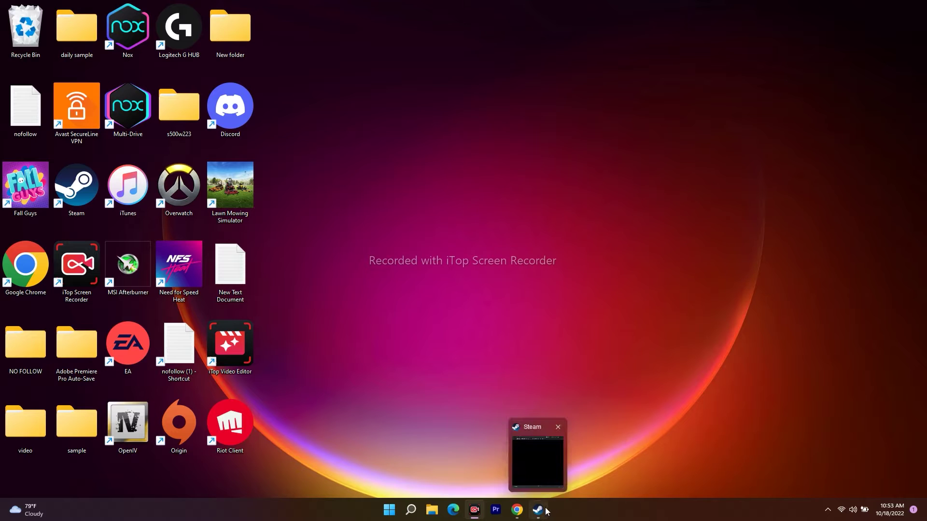
click(517, 510)
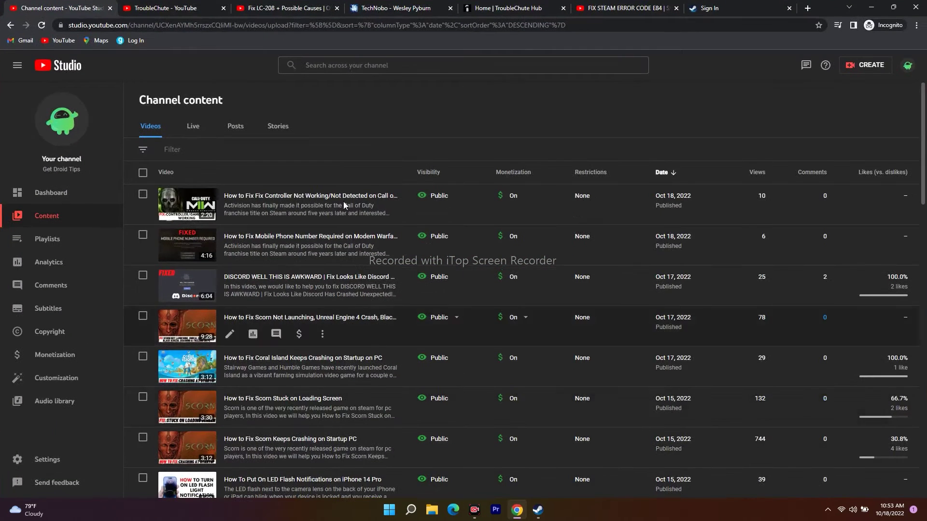
click(710, 8)
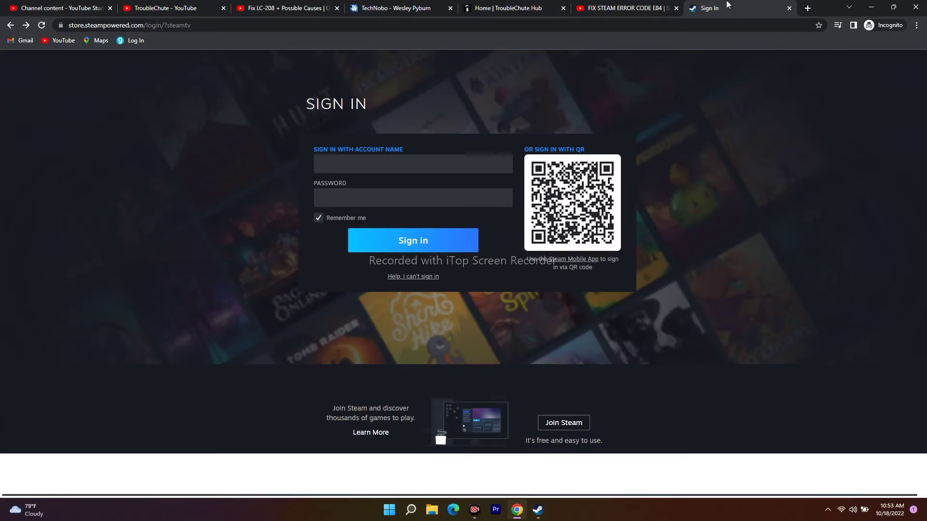
click(10, 25)
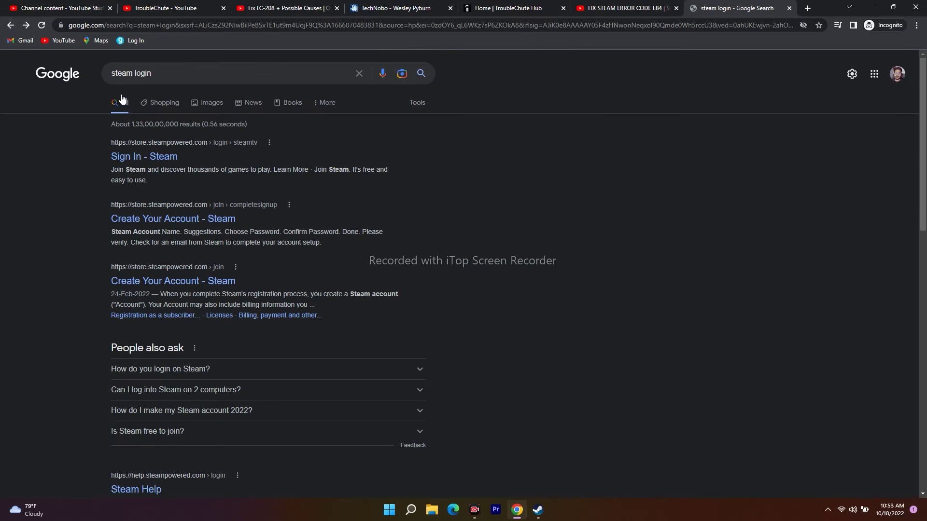
click(140, 156)
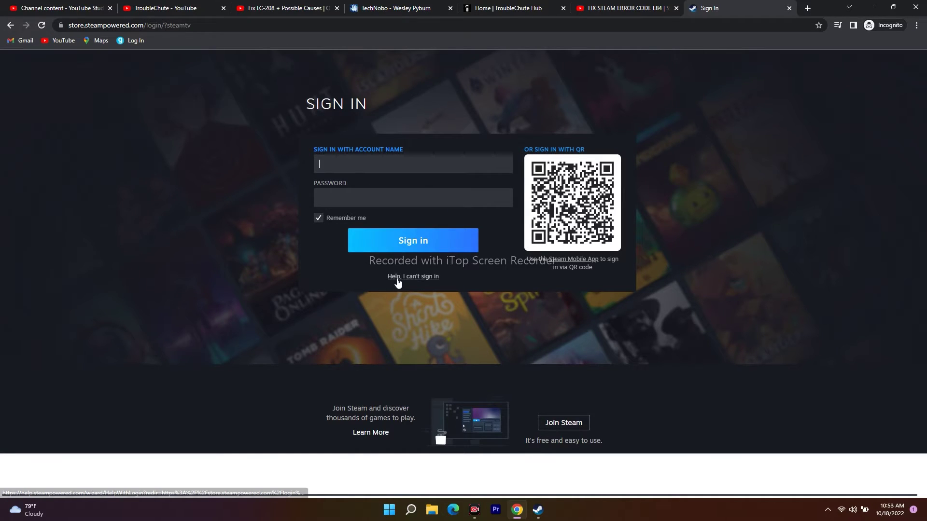
click(417, 279)
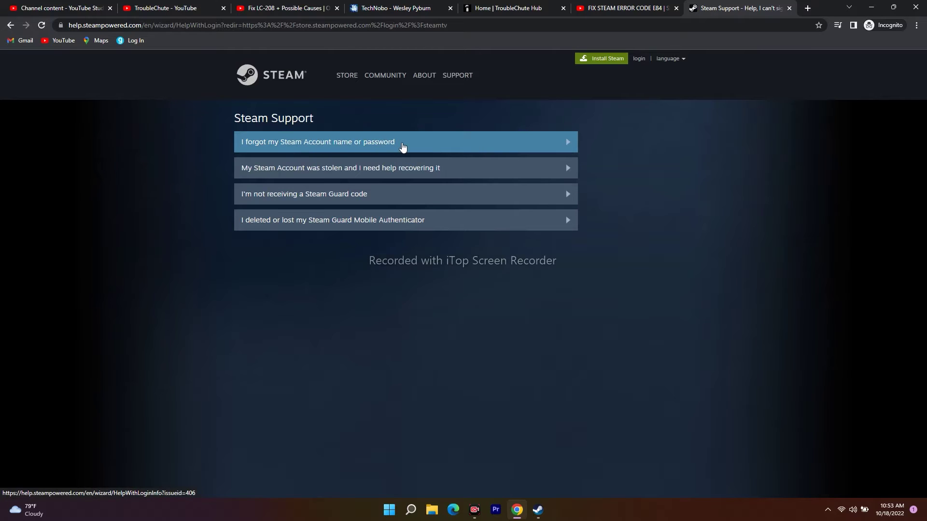
click(408, 147)
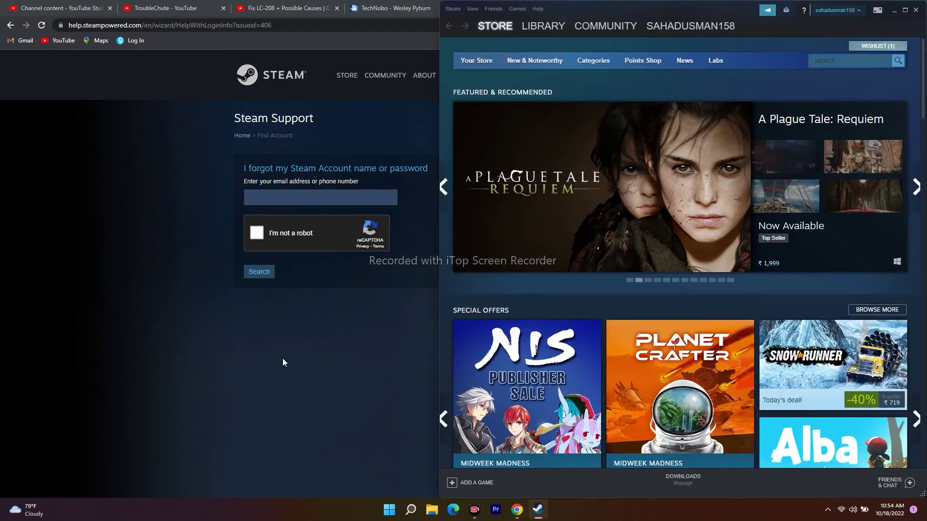
Minimize the Steam and Chrome windows to return to the desktop.
click(538, 509)
click(894, 10)
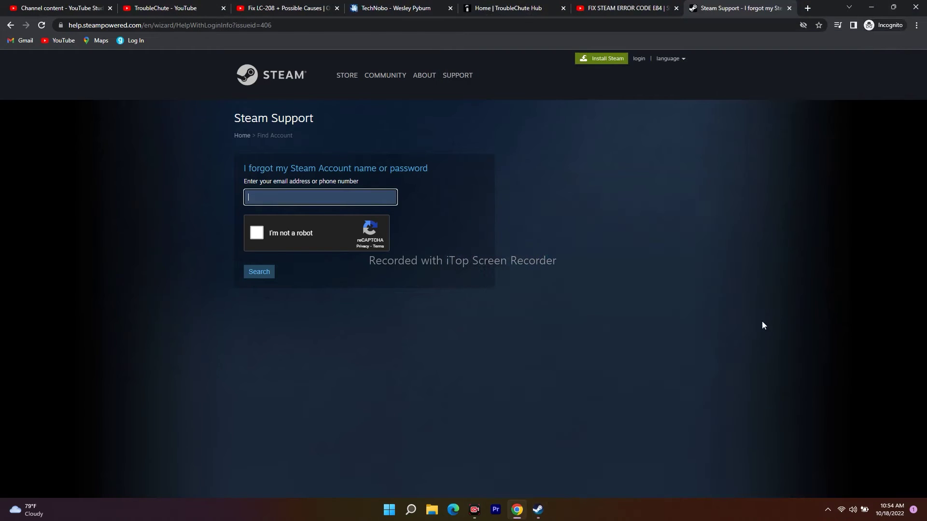
click(873, 9)
click(849, 37)
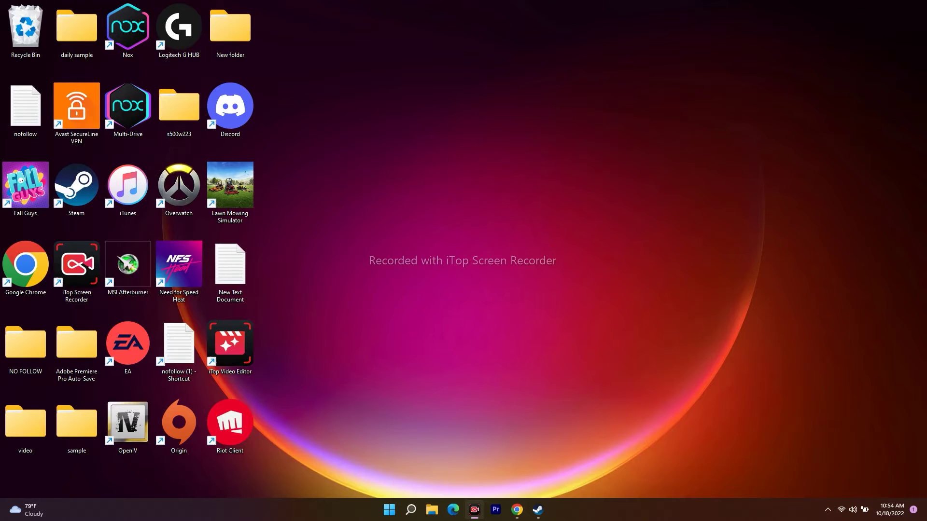
Open the Windows Temp folder by running the command temp from the Run dialog.
click(411, 510)
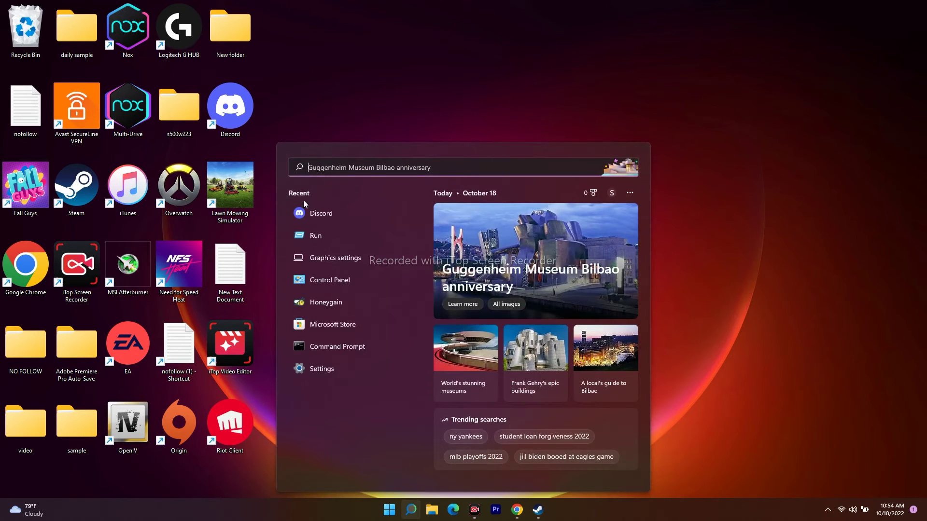
text(run)
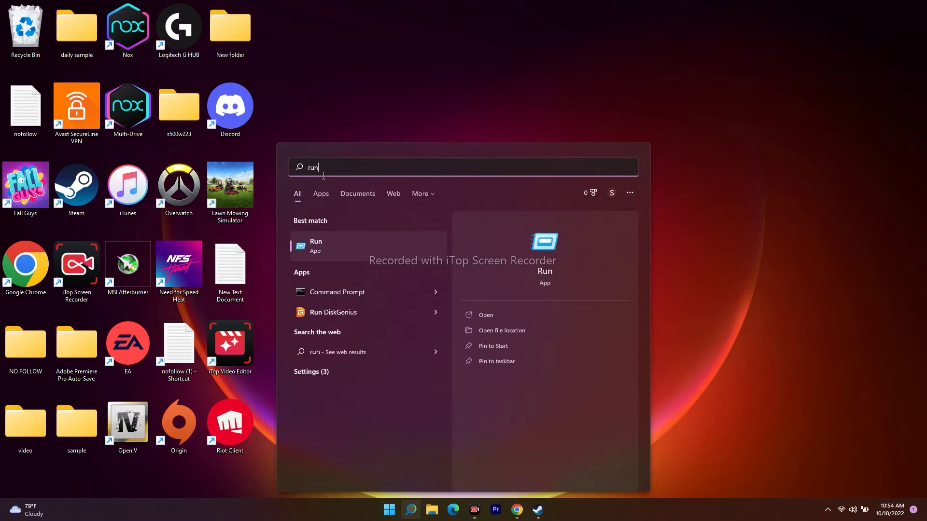
click(305, 243)
key(BackSpace)
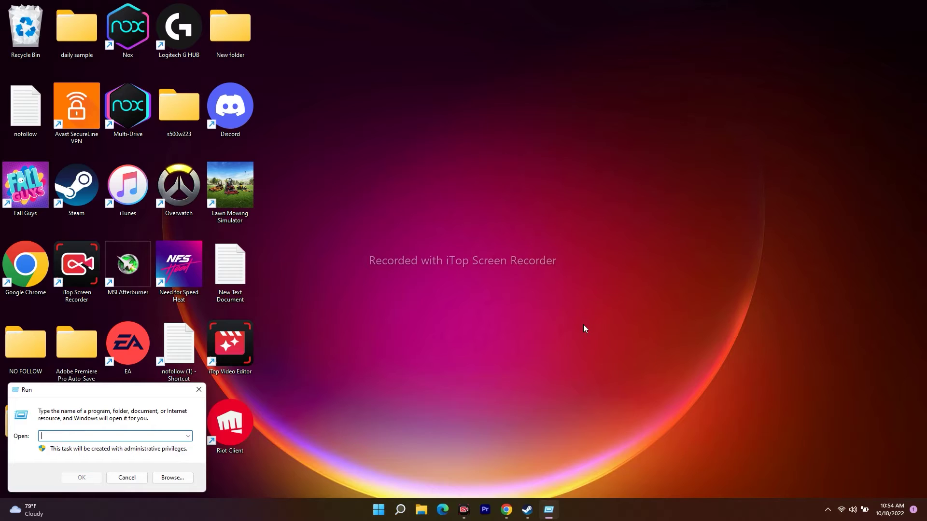
text(temp)
click(79, 478)
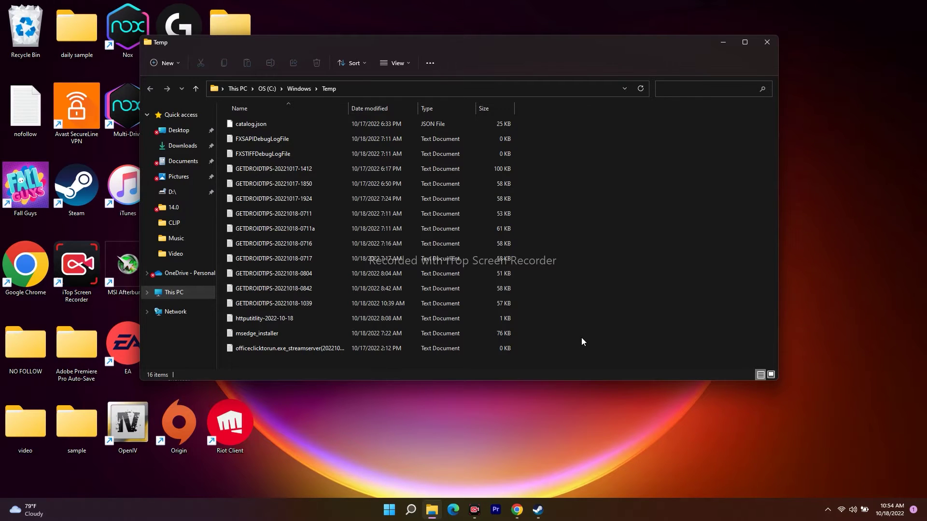
Delete all files in the Windows Temp folder, skipping all files in use, and close the folder window.
key(ctrl+a)
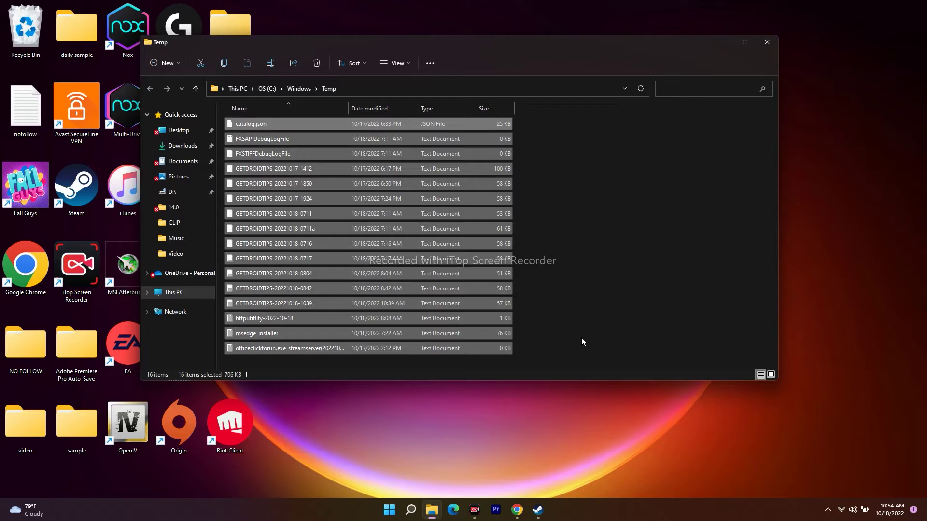
key(Delete)
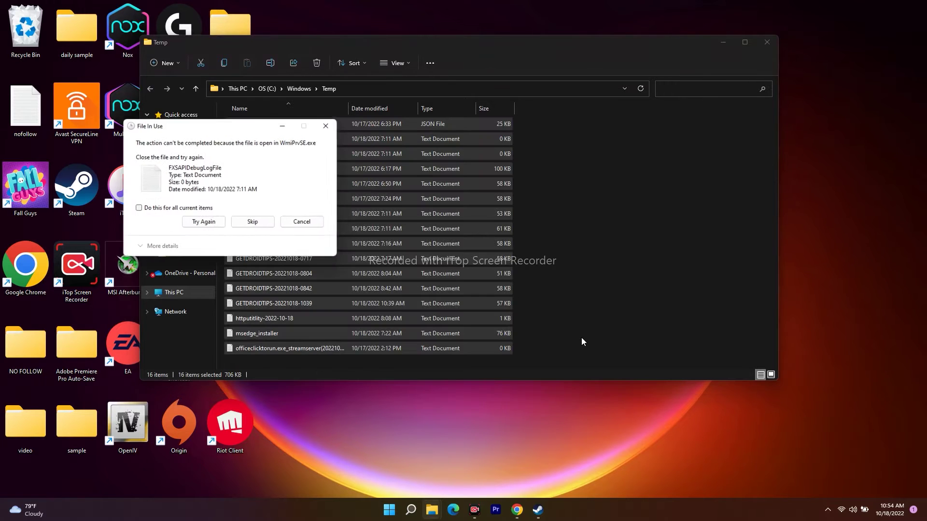
click(136, 207)
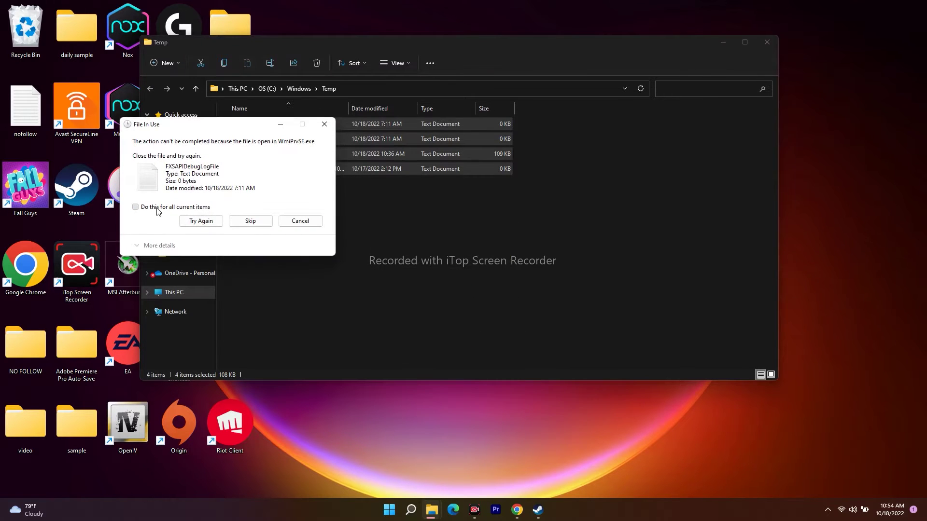
click(246, 221)
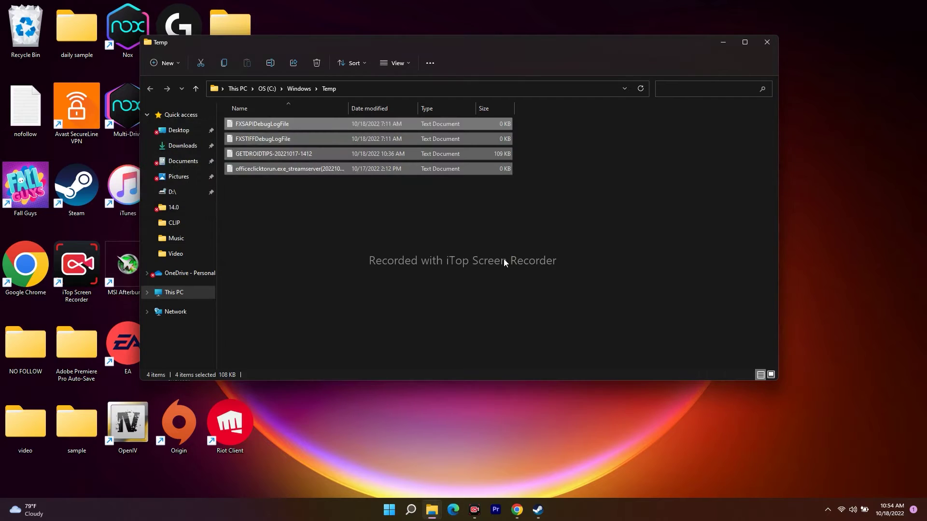
click(772, 46)
right_click(535, 222)
click(561, 262)
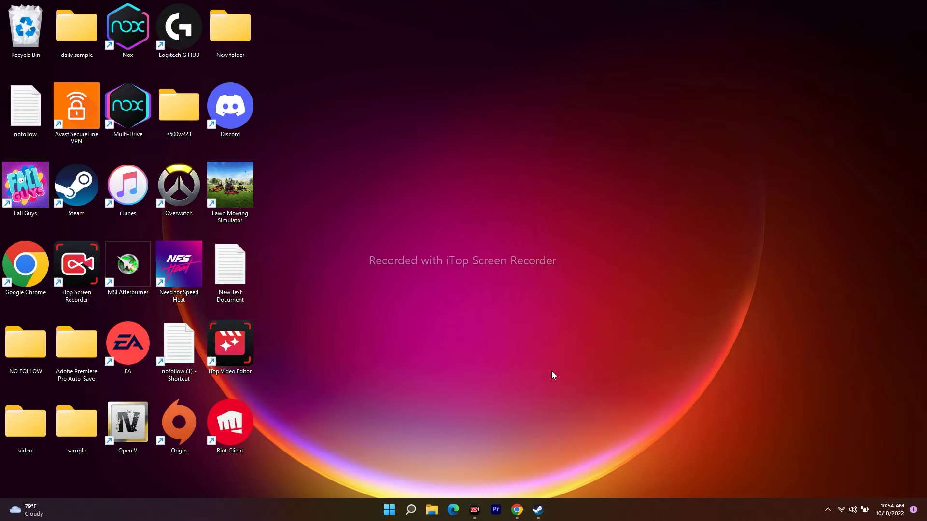
Open the user's local Temp folder by running %temp% from the Run dialog.
click(411, 509)
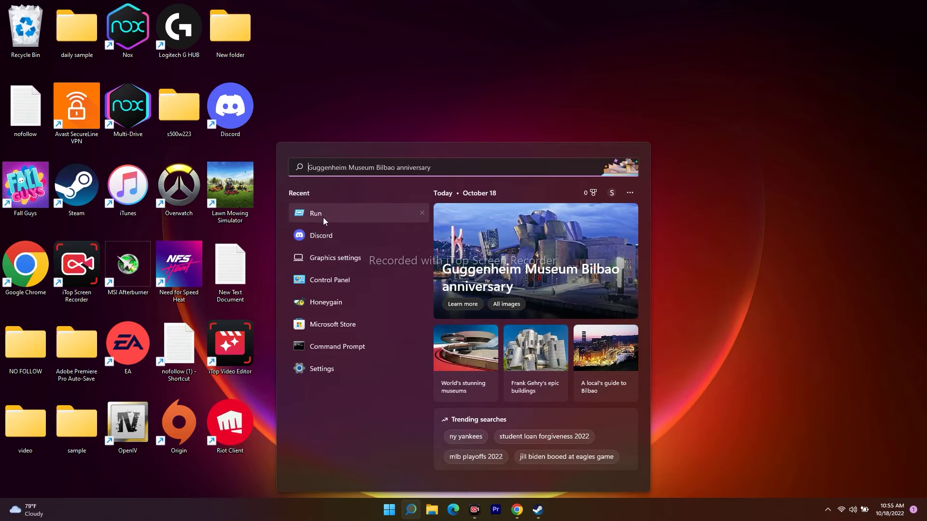
click(323, 218)
key(BackSpace)
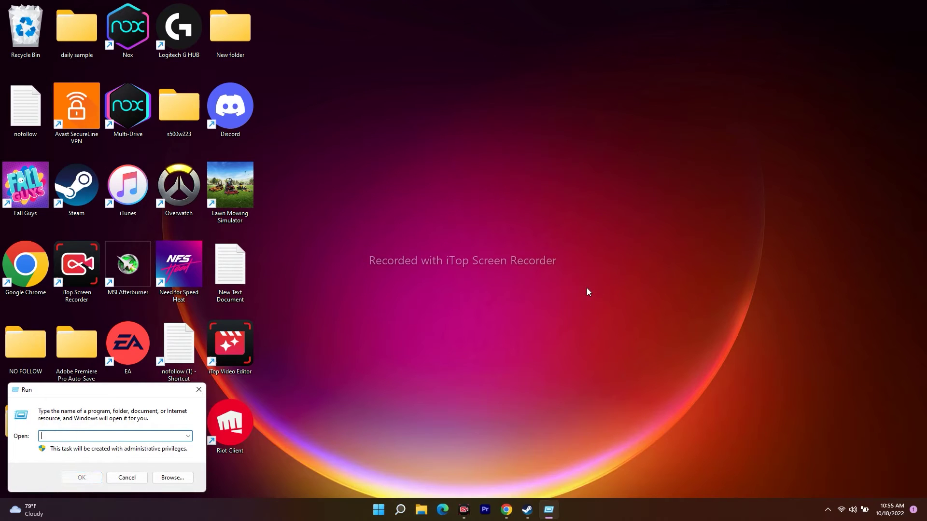
text(%temp)
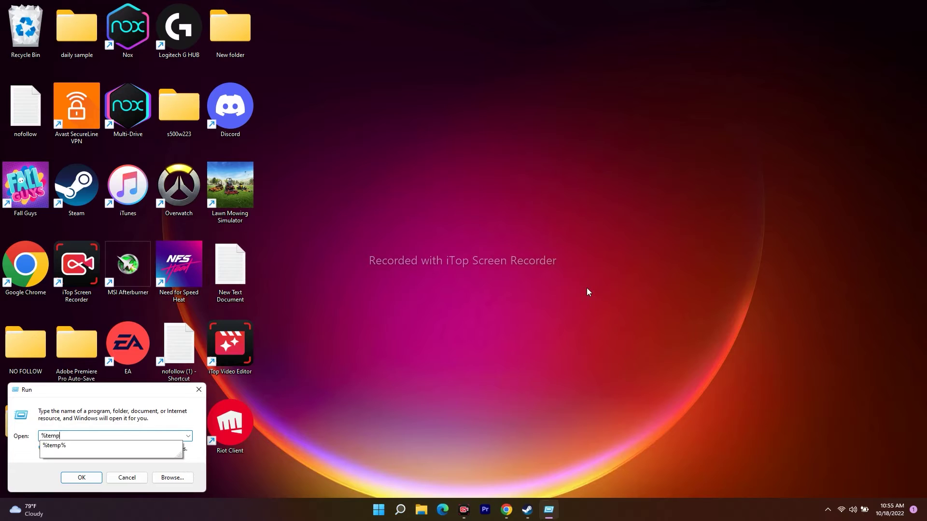
text(%)
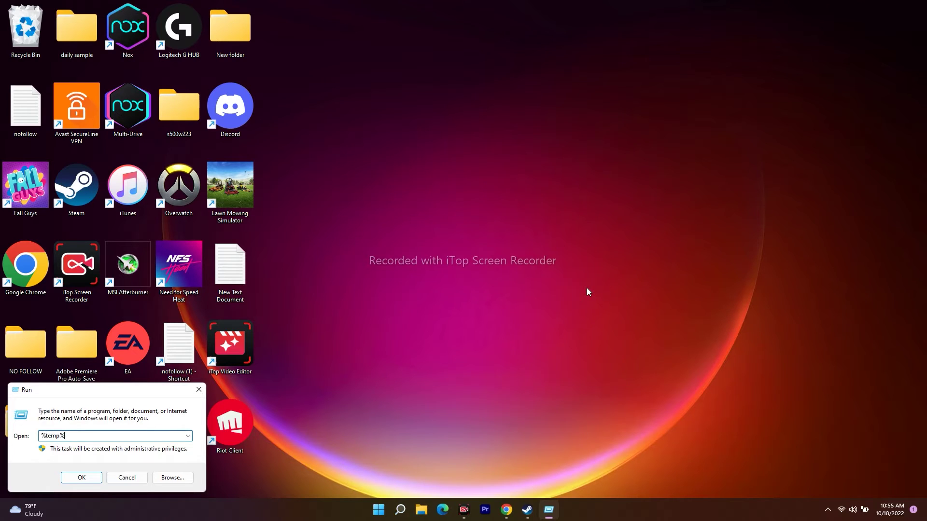
click(91, 477)
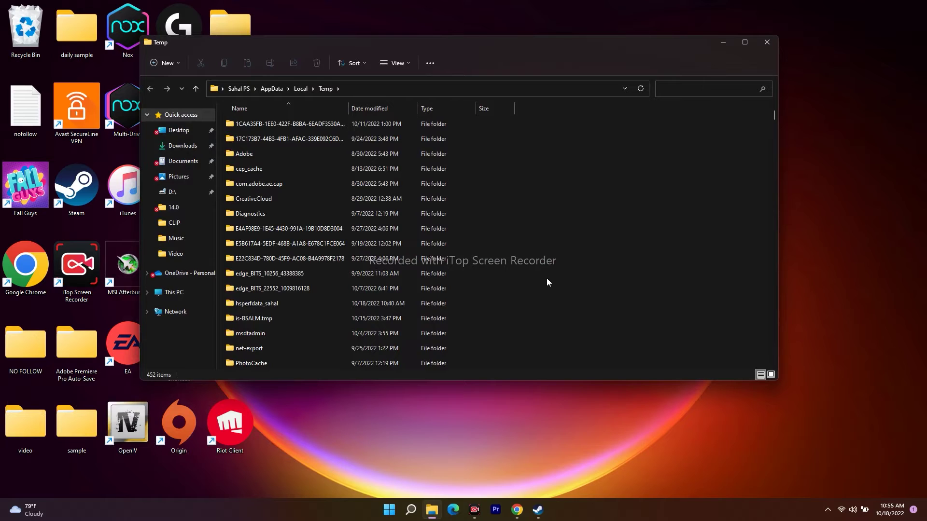
Delete everything in the user's local Temp folder, skipping files in use, and close the folder window.
key(ctrl+a)
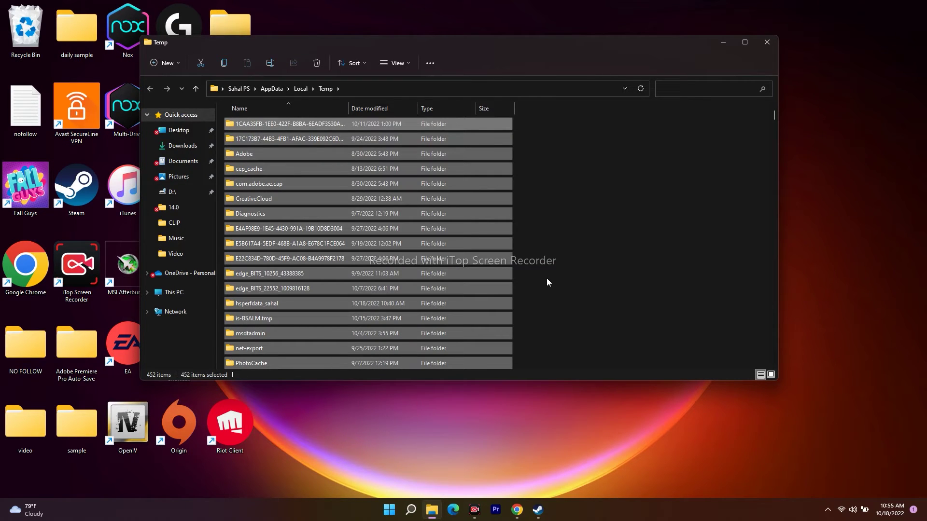
key(Delete)
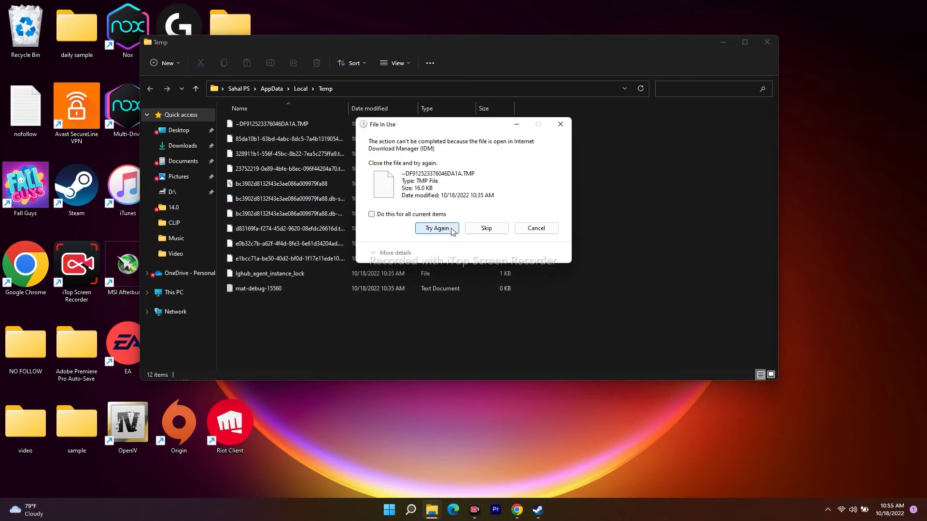
click(486, 228)
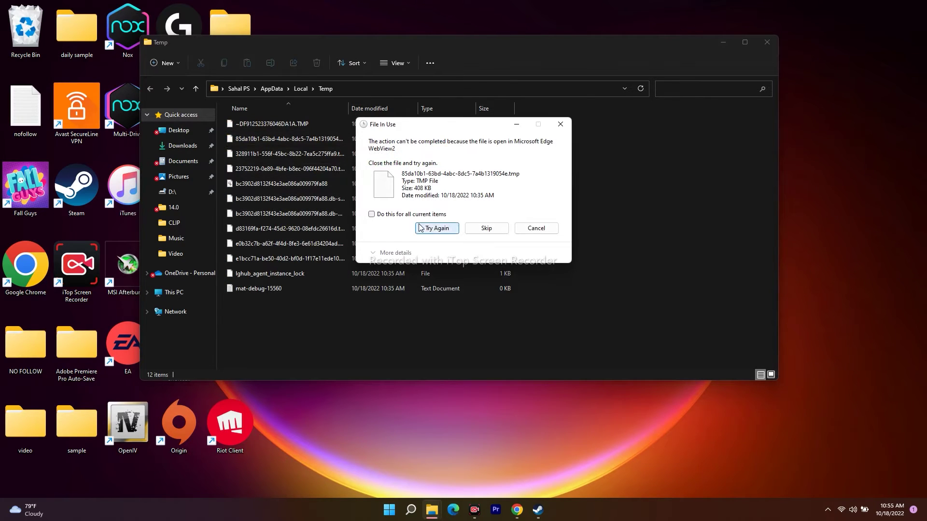
click(484, 229)
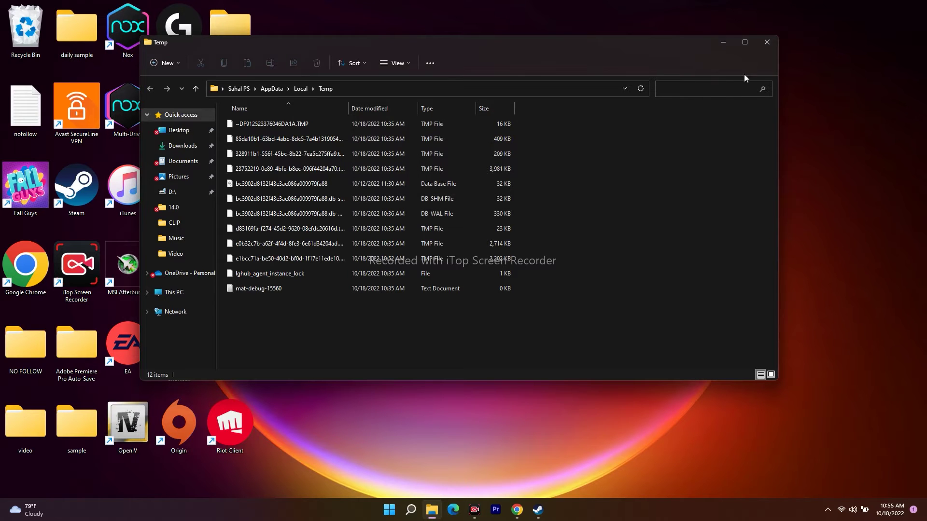
click(767, 42)
click(537, 510)
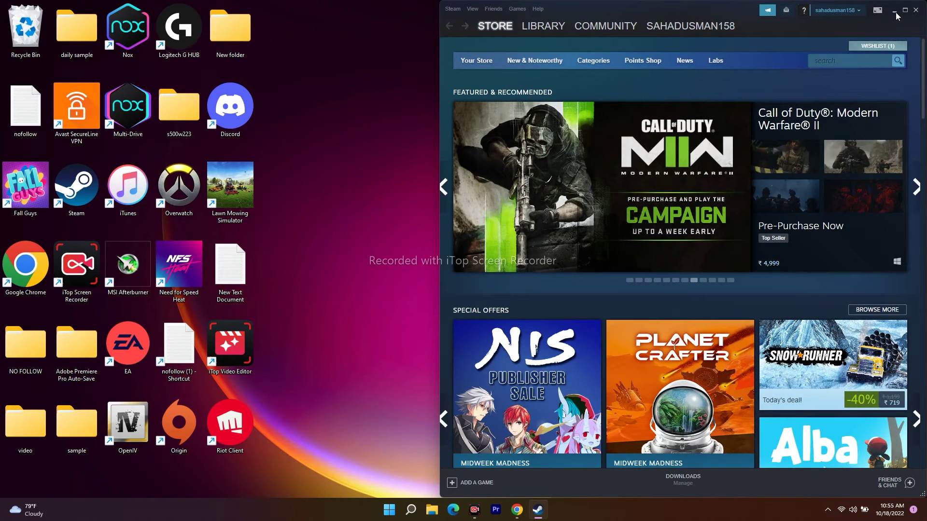
click(894, 11)
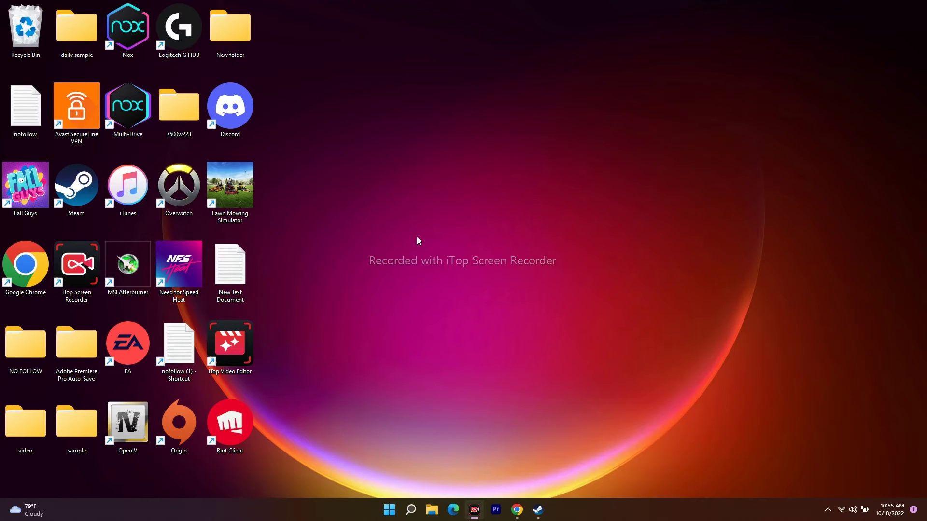
Open the Date & time page under Time & language in Windows Settings.
click(411, 510)
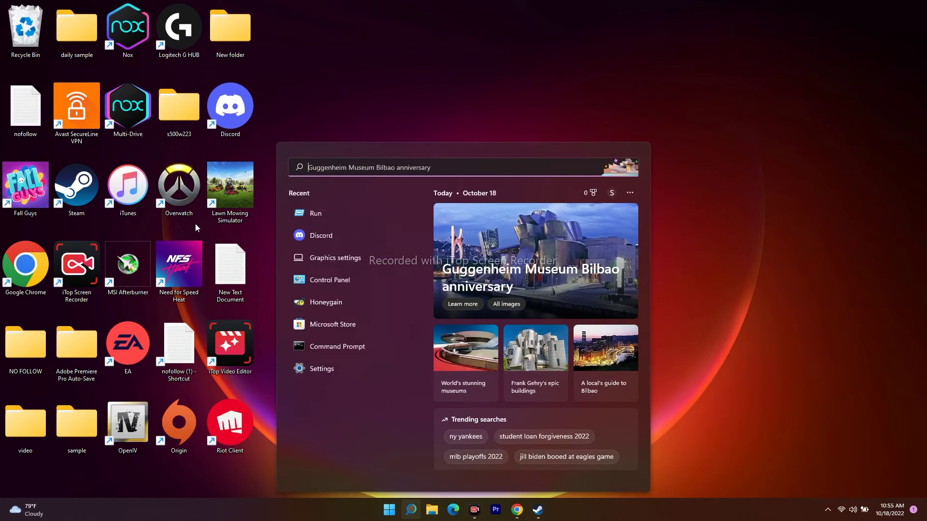
click(310, 370)
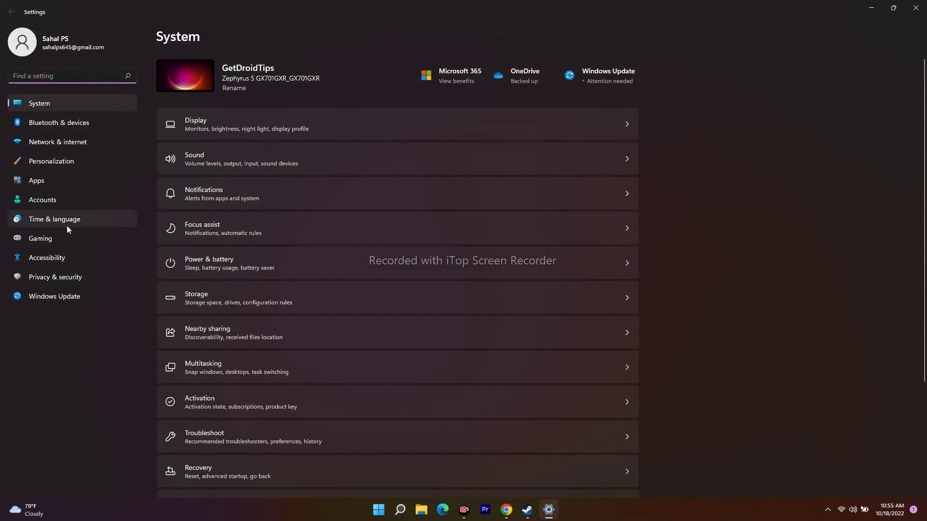
click(45, 219)
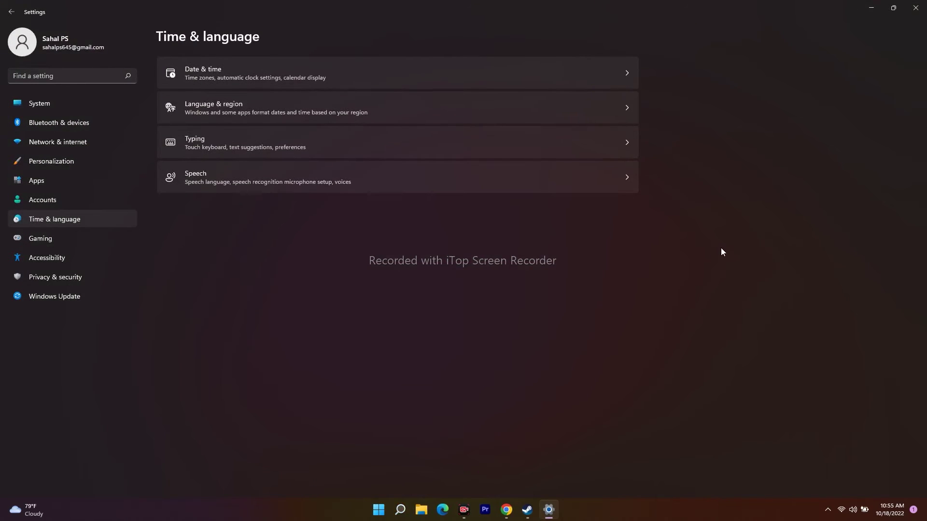
click(272, 73)
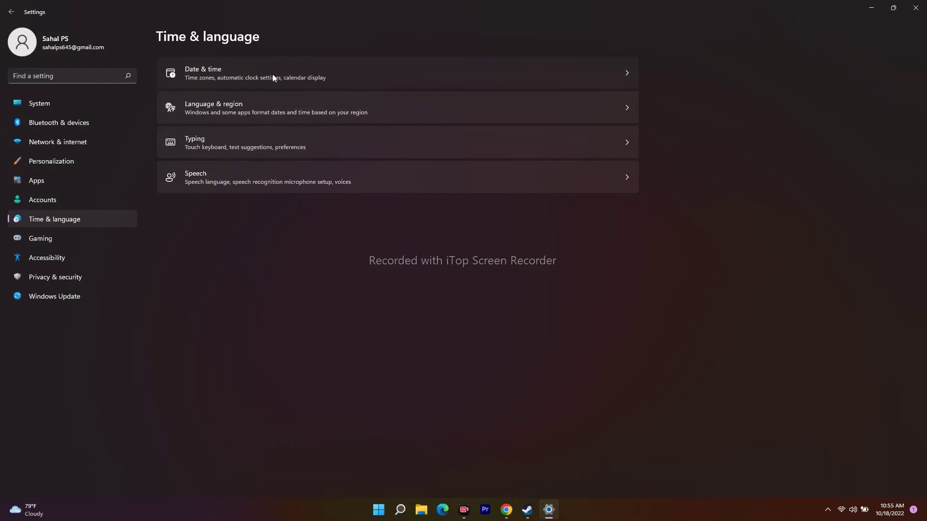
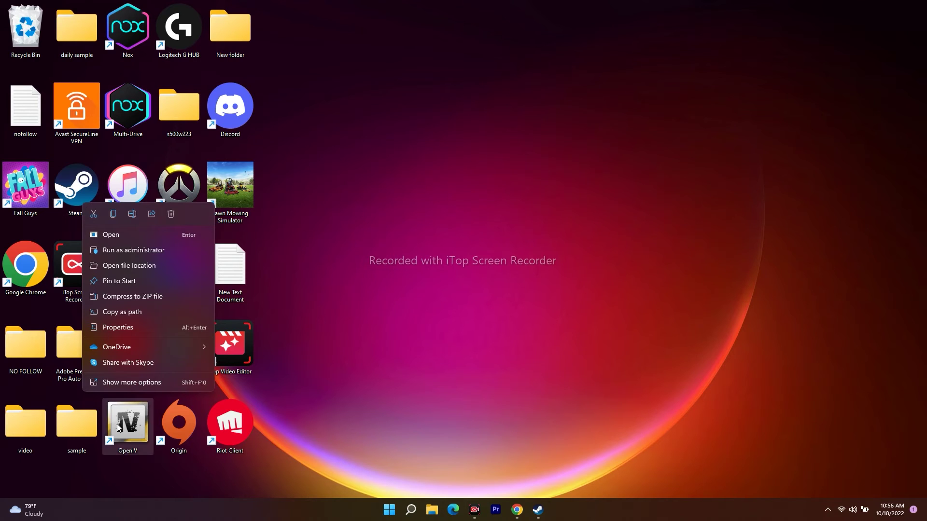
Append "login noreactlogin" to the Target path in the desktop Steam shortcut's properties, closing the dialog without applying.
click(116, 381)
click(135, 372)
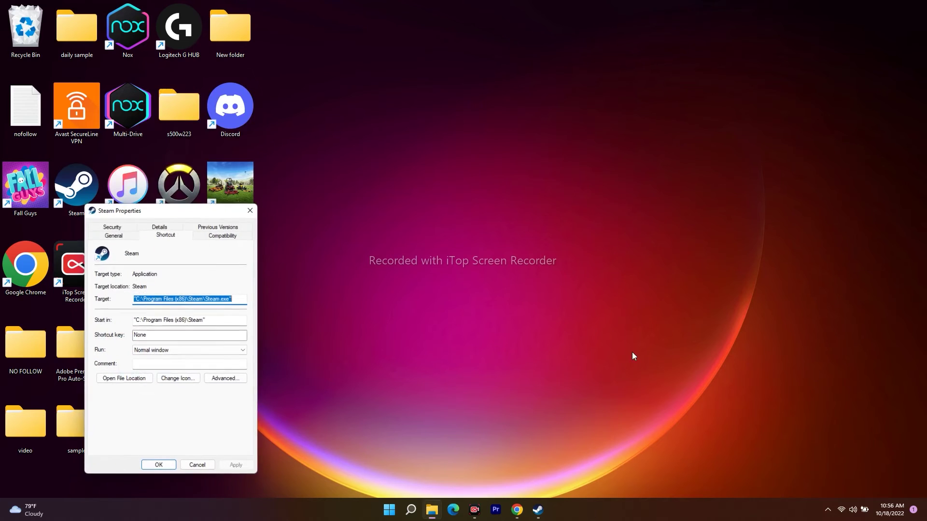
drag(179, 214, 395, 89)
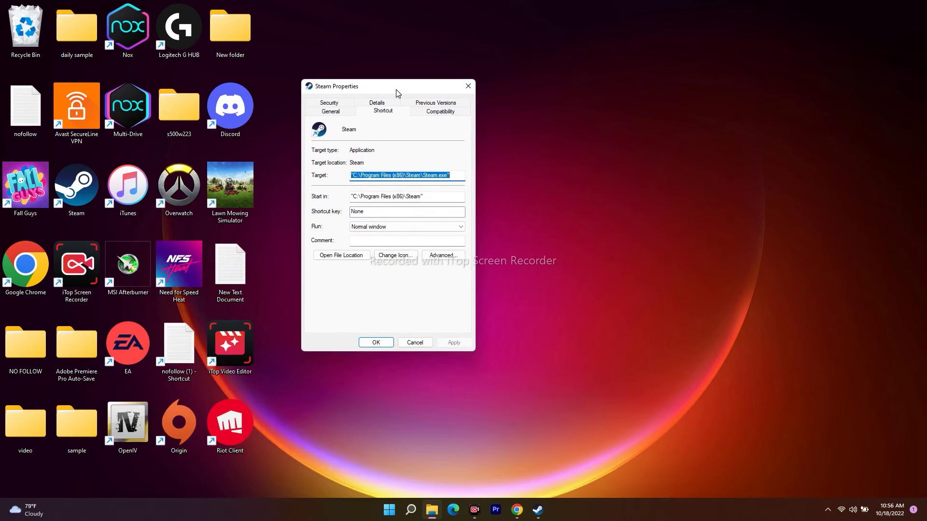
click(446, 178)
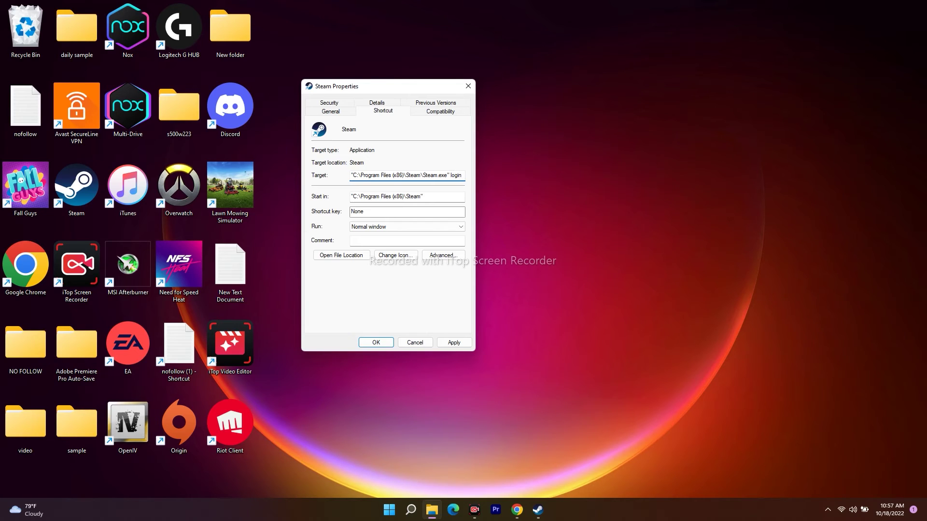
text(noreactlogin)
drag(396, 175, 423, 174)
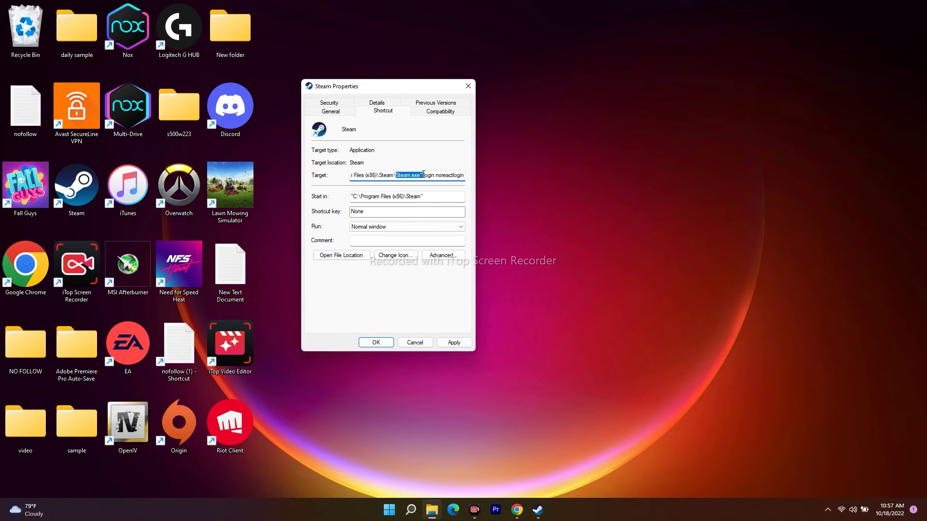
click(426, 176)
click(468, 85)
Switch to the running Steam client to view its Store page, and minimize it again.
click(537, 509)
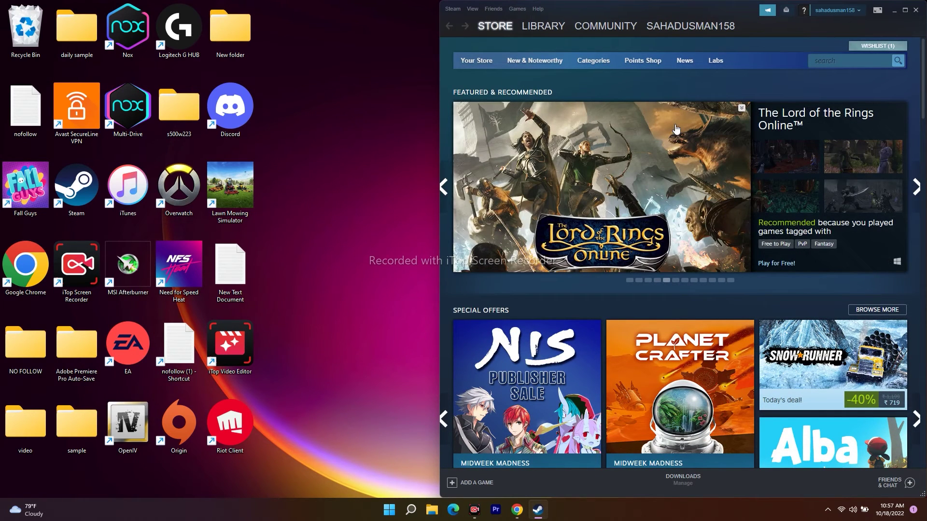
click(895, 10)
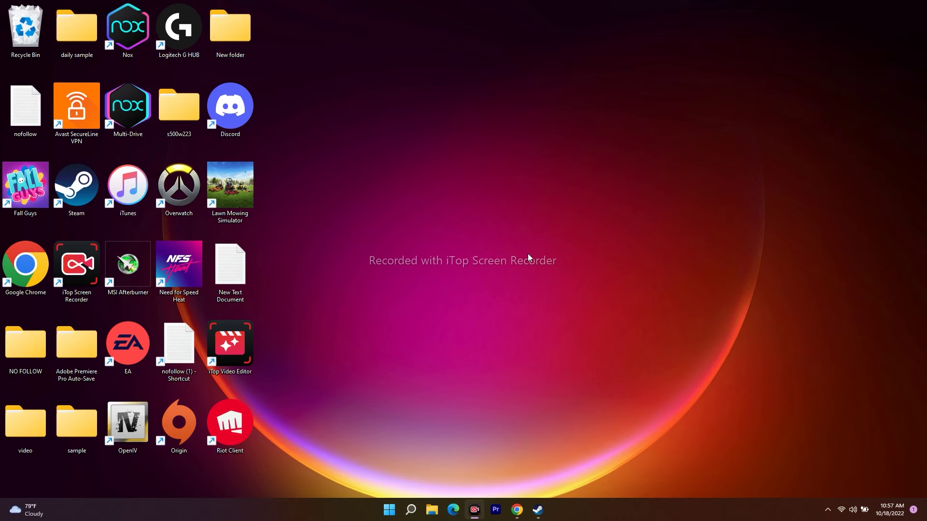
click(387, 511)
click(756, 327)
Open Programs and Features from the Windows Control Panel.
click(410, 509)
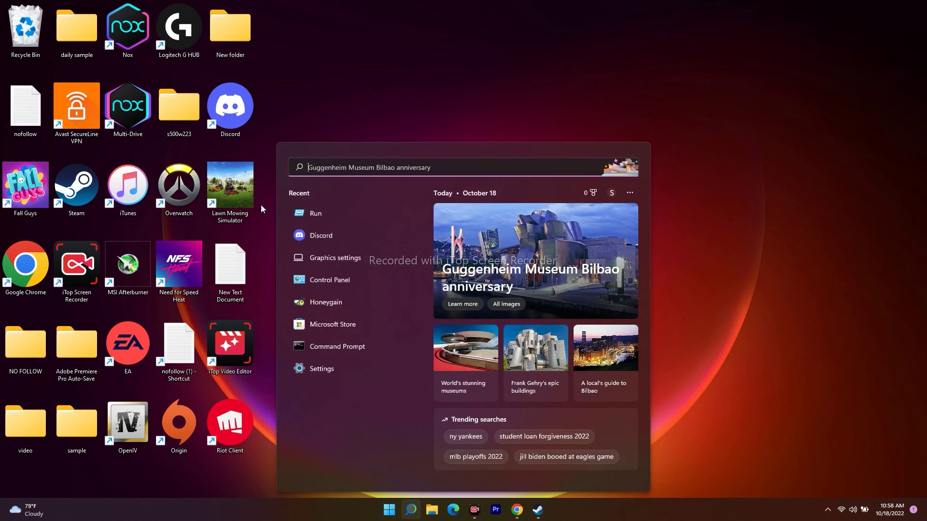
click(319, 280)
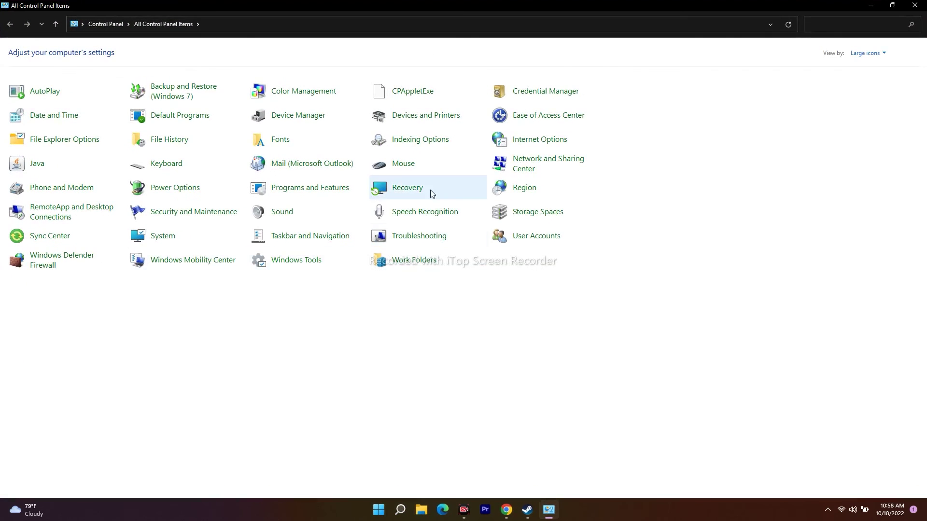
click(337, 189)
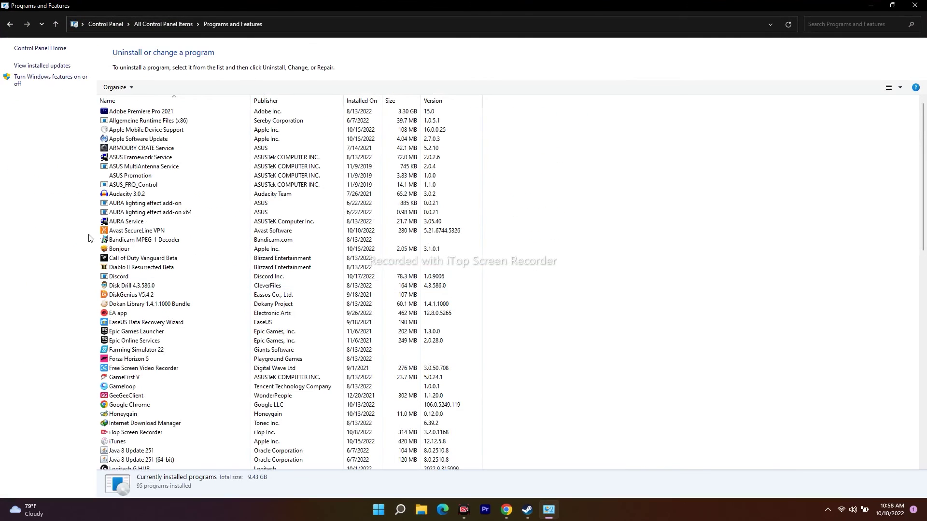
Locate Steam among the installed programs, bring up its Uninstall option, and close the window without uninstalling.
scroll(231, 182, down, 19)
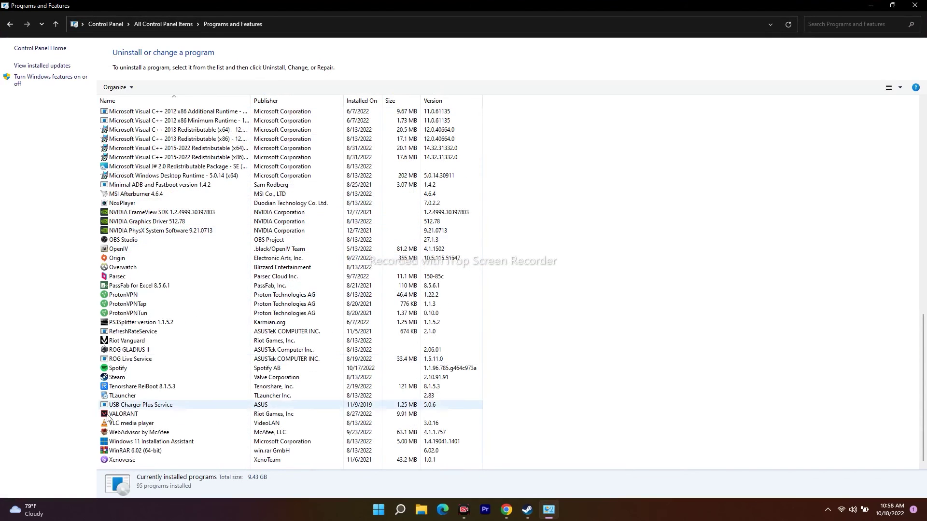
click(116, 378)
right_click(122, 379)
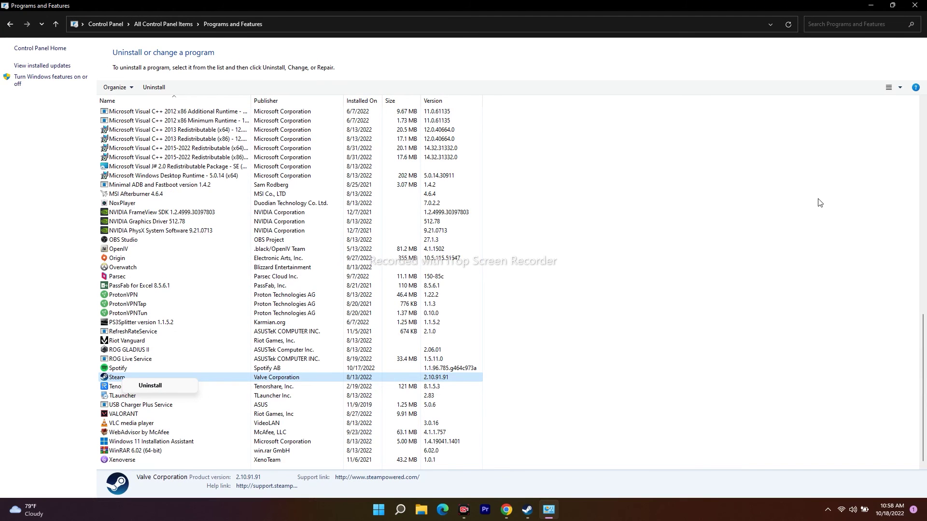
click(916, 7)
click(916, 7)
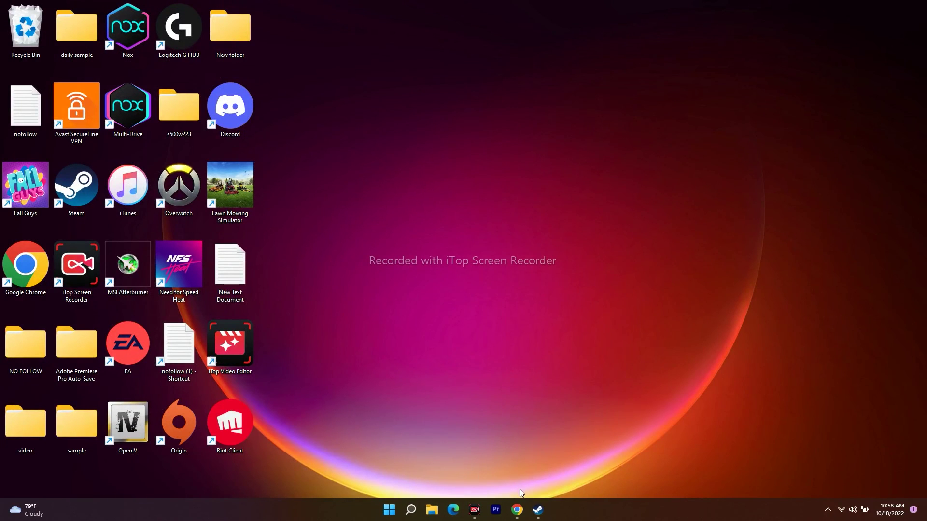
Switch to Chrome to view the Steam Support account recovery page, and minimize the browser.
click(517, 510)
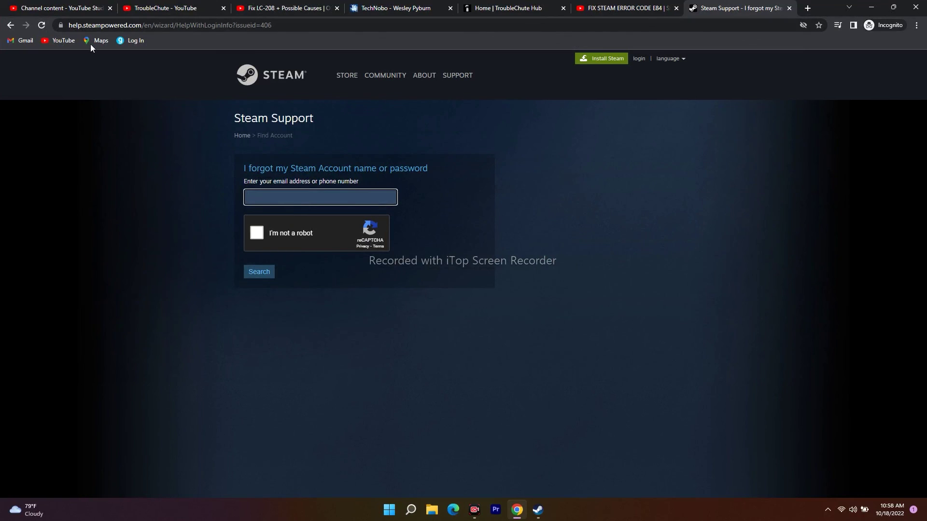
click(871, 8)
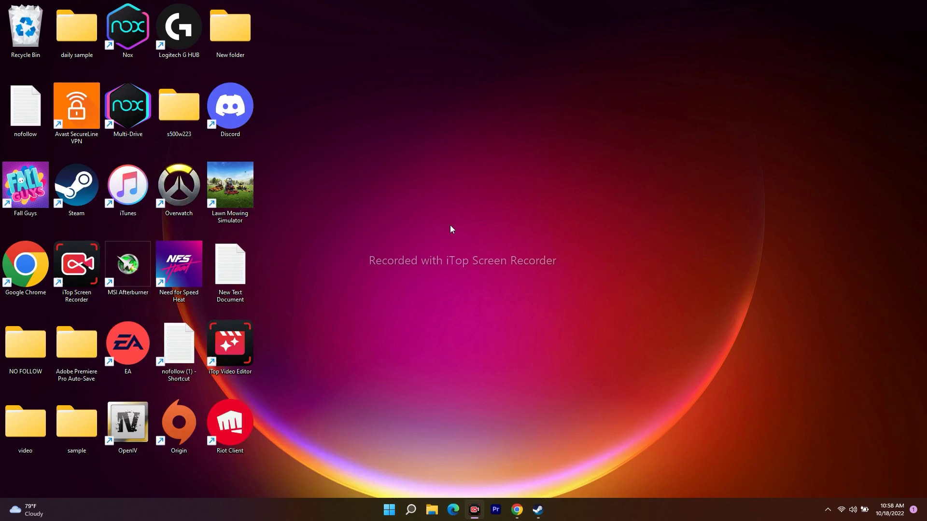